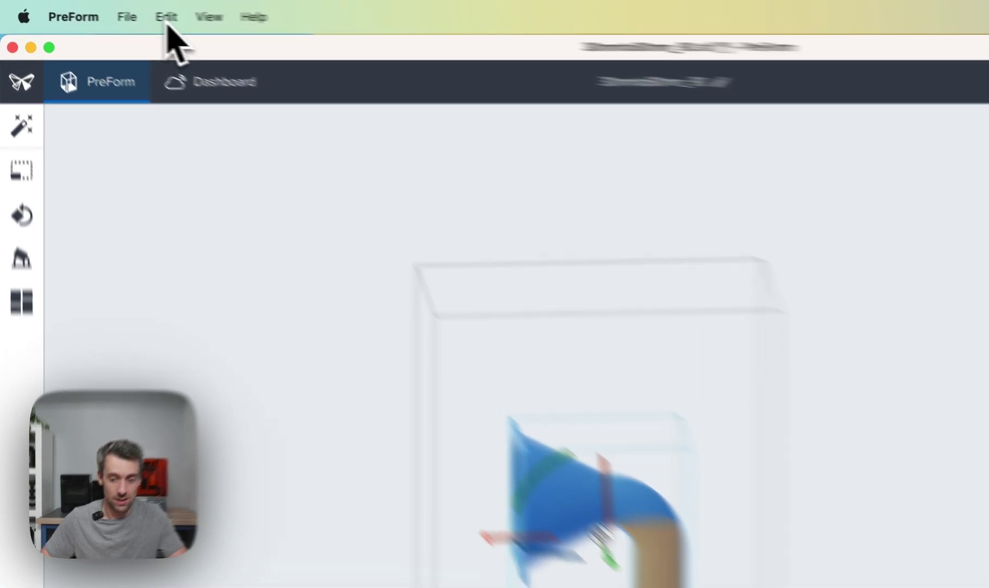
# Step: Open the Print Settings Editor and start a new custom print setting
pyautogui.click(119, 12)
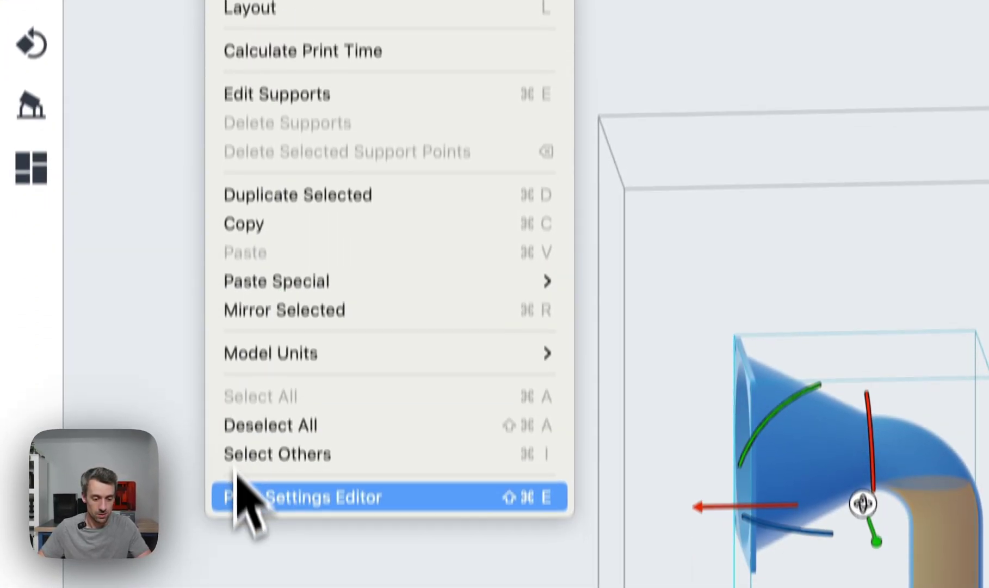
pyautogui.click(253, 498)
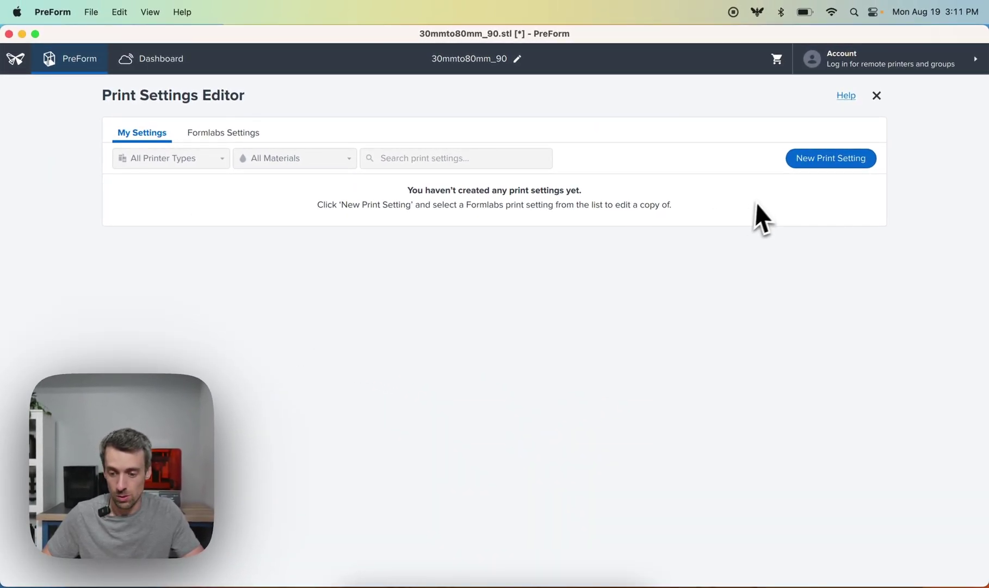
pyautogui.click(832, 160)
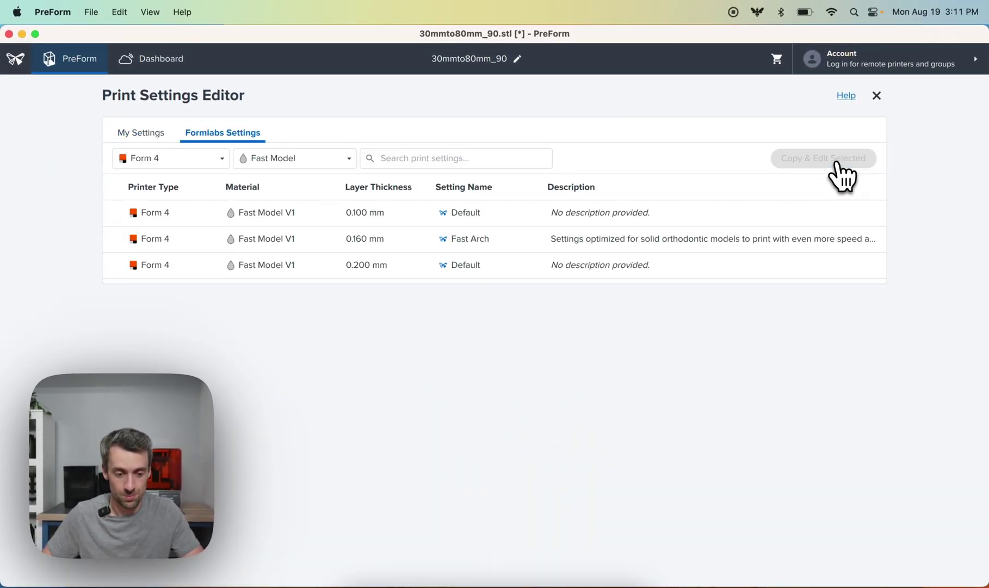
# Step: Make an editable copy of the Form 4 Fast Model 0.200 mm Default setting
pyautogui.click(213, 162)
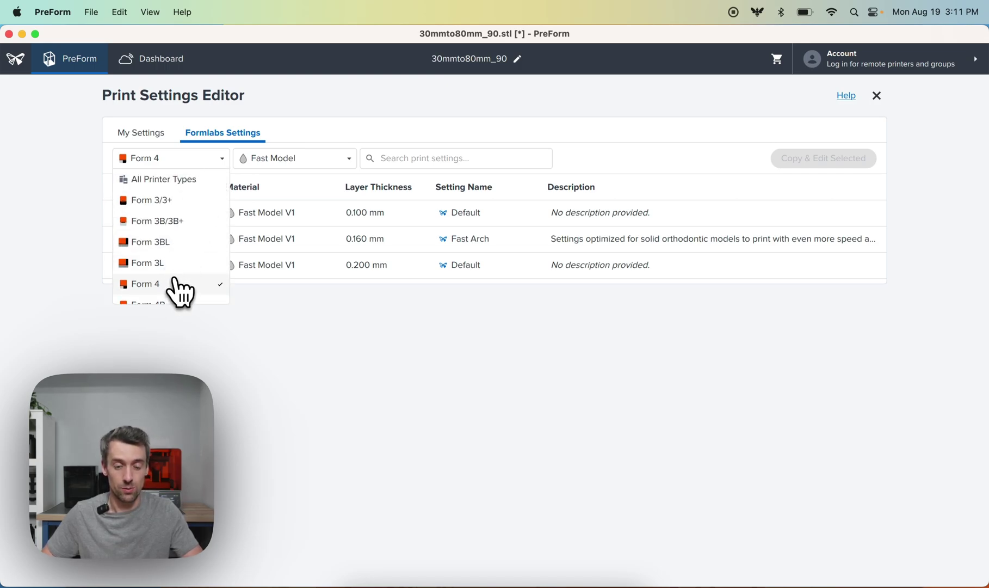
pyautogui.click(175, 284)
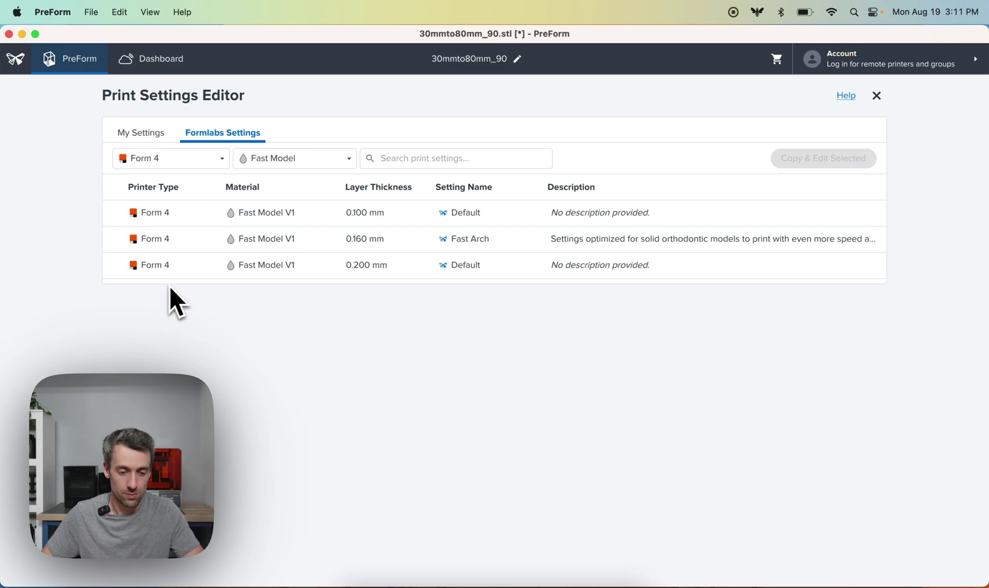
pyautogui.click(333, 162)
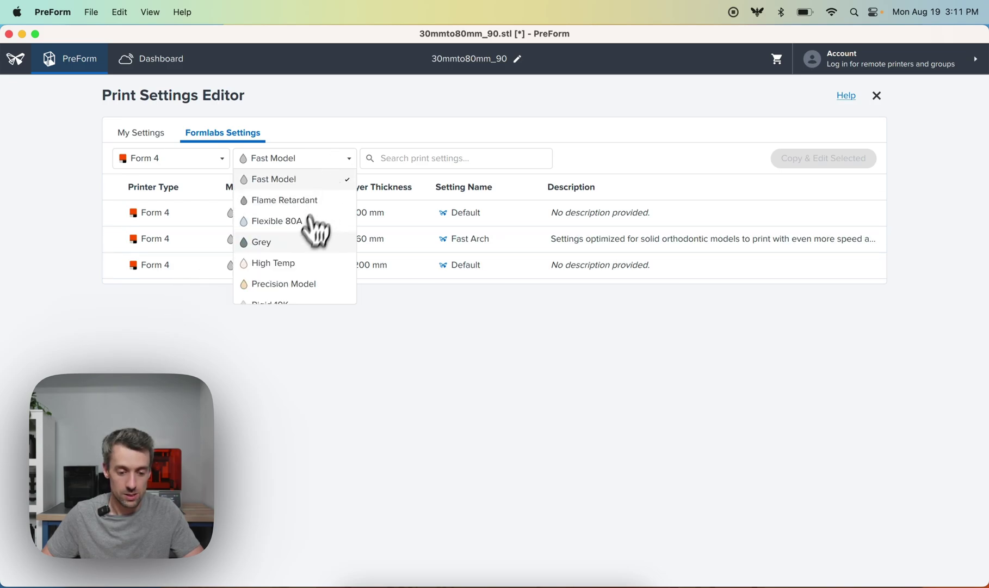
pyautogui.scroll(3, 297, 251)
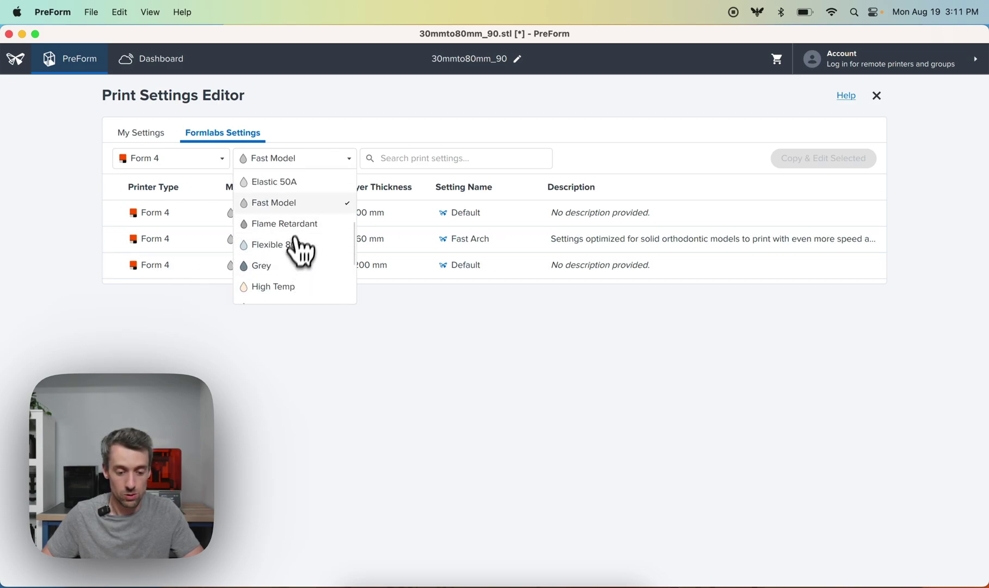
pyautogui.scroll(-2, 304, 239)
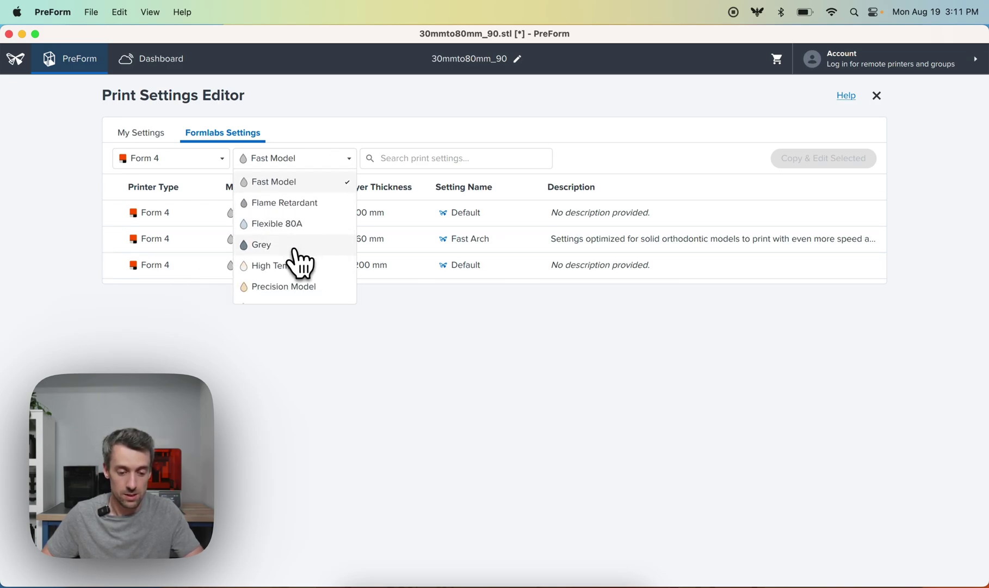
pyautogui.click(293, 185)
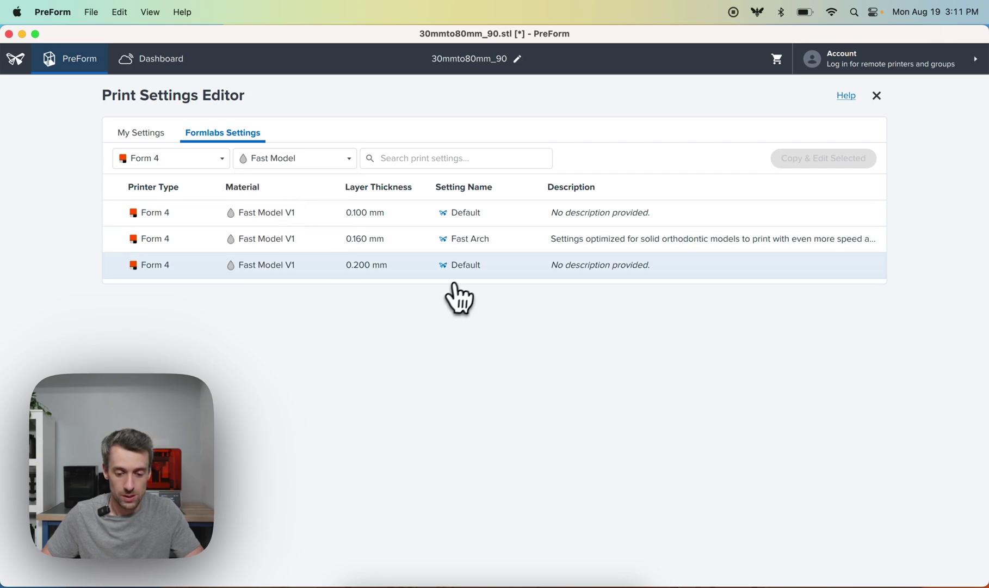
pyautogui.click(413, 272)
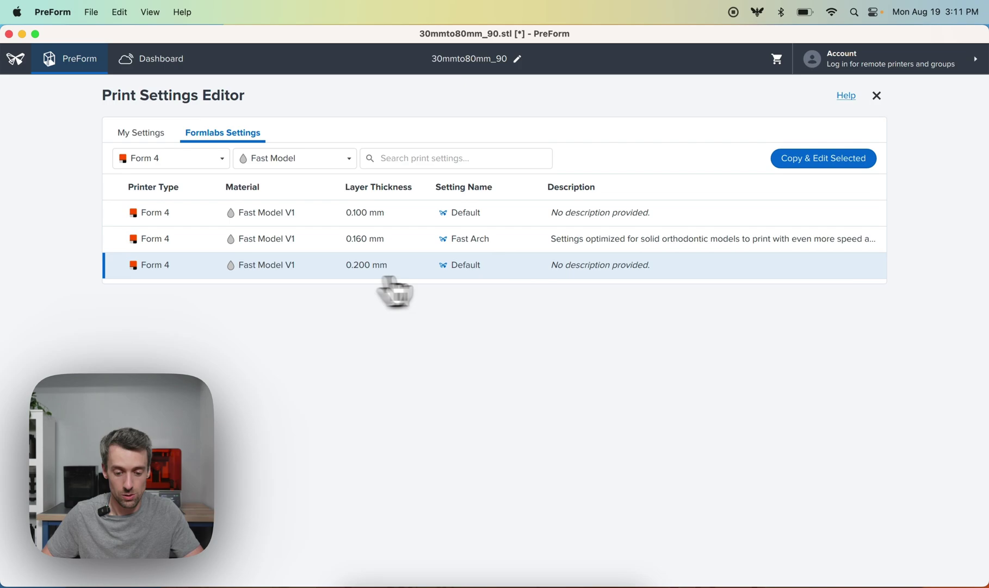
pyautogui.click(824, 160)
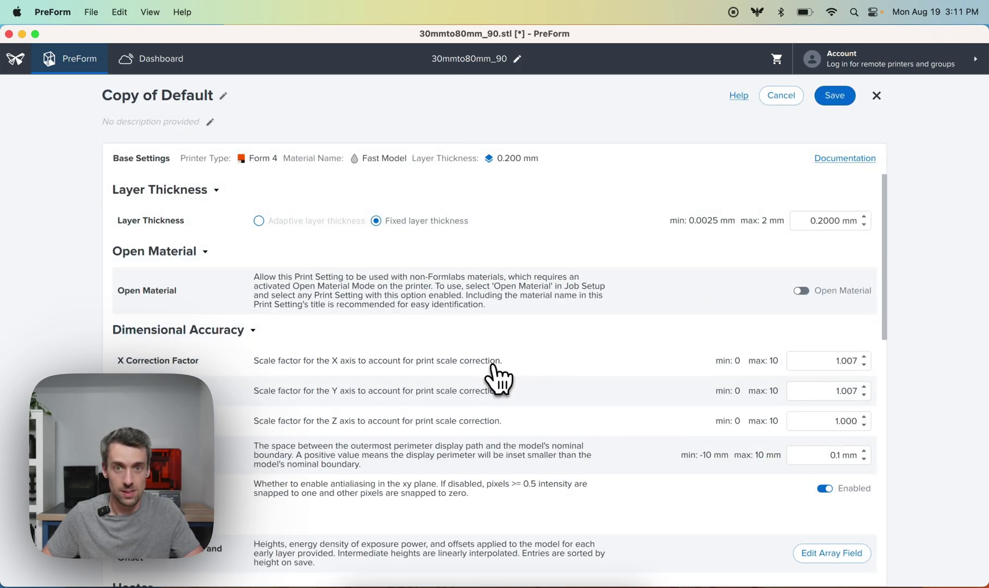
# Step: Disable Cup Mitigation, rename the setting 'Default w/o cup mitigation', and save it
pyautogui.scroll(-7, 494, 367)
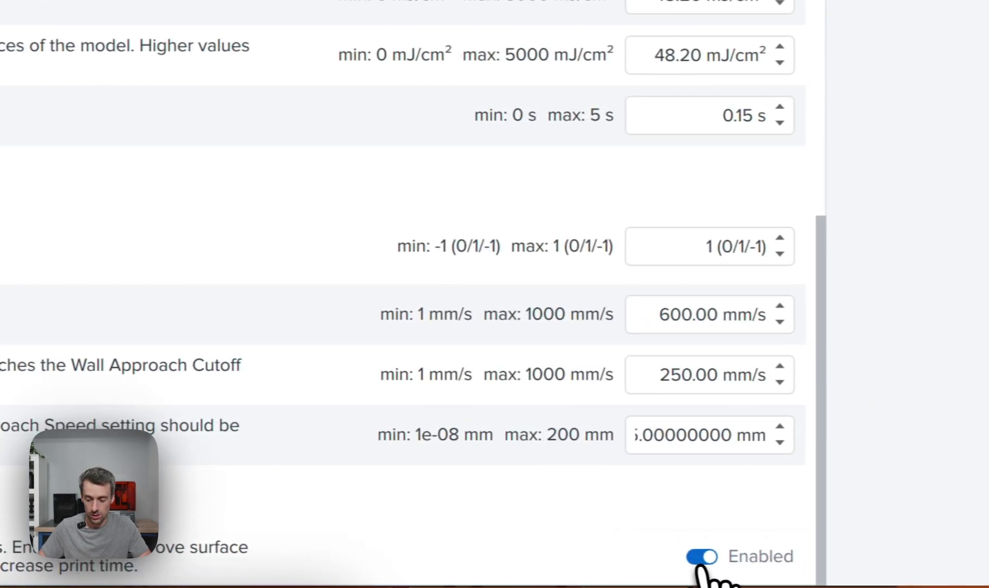
pyautogui.click(702, 557)
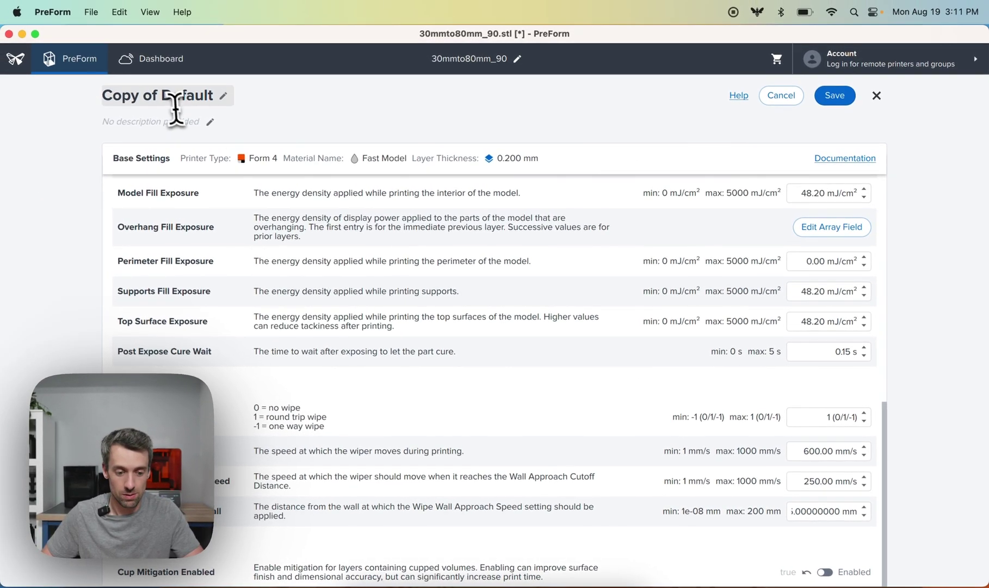
pyautogui.click(171, 99)
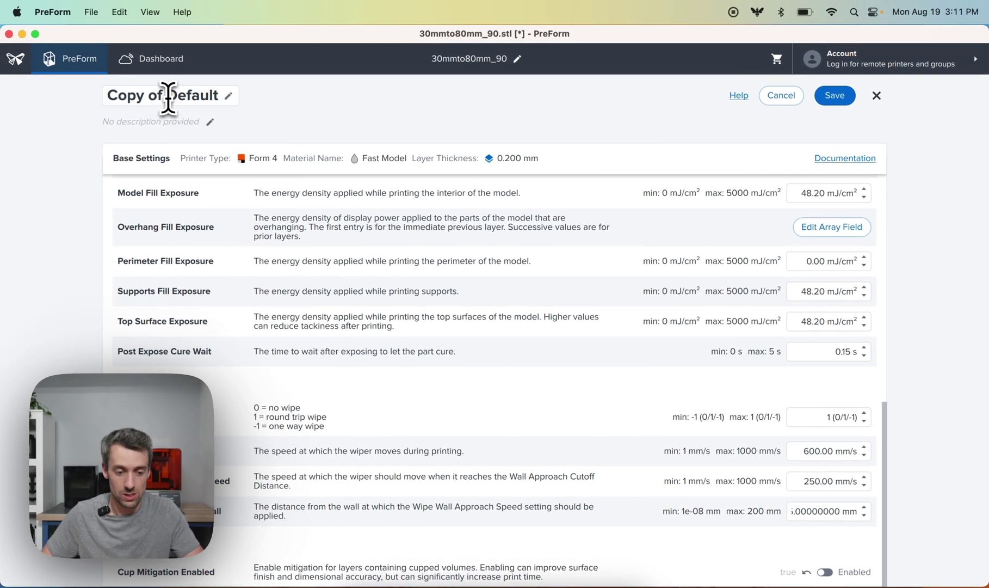
pyautogui.press('BackSpace')
pyautogui.press('BackSpace')
pyautogui.press('BackSpace')
pyautogui.press('BackSpace')
pyautogui.press('BackSpace')
pyautogui.press('BackSpace')
pyautogui.press('BackSpace')
pyautogui.press('BackSpace')
pyautogui.press('super+Right')
pyautogui.write('w')
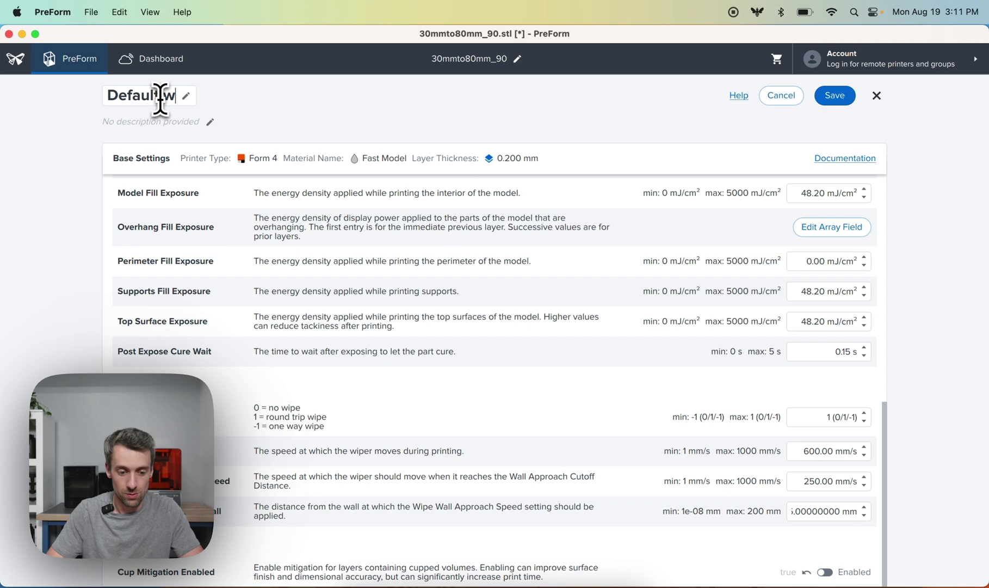
pyautogui.write('/o cup mitigation')
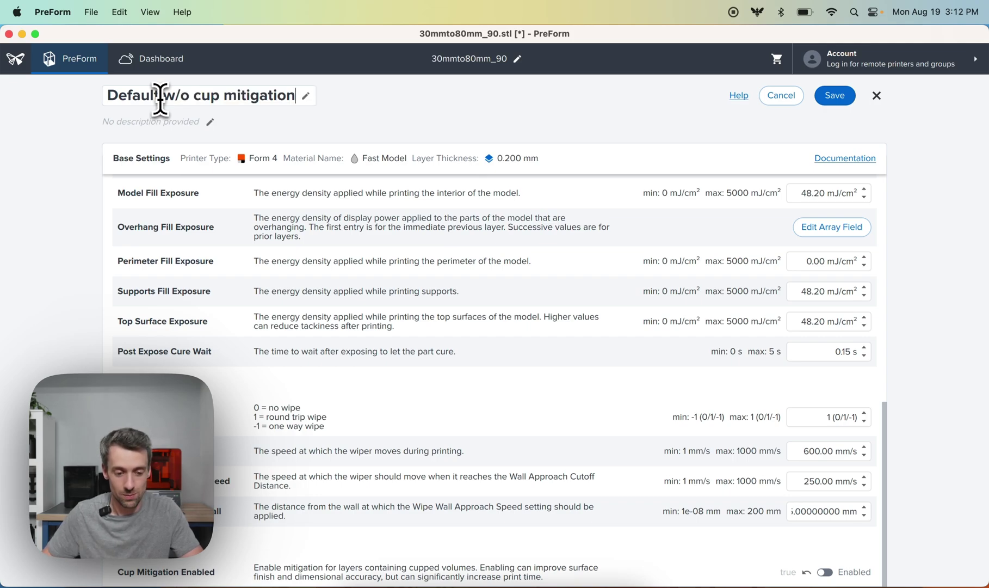
pyautogui.click(838, 99)
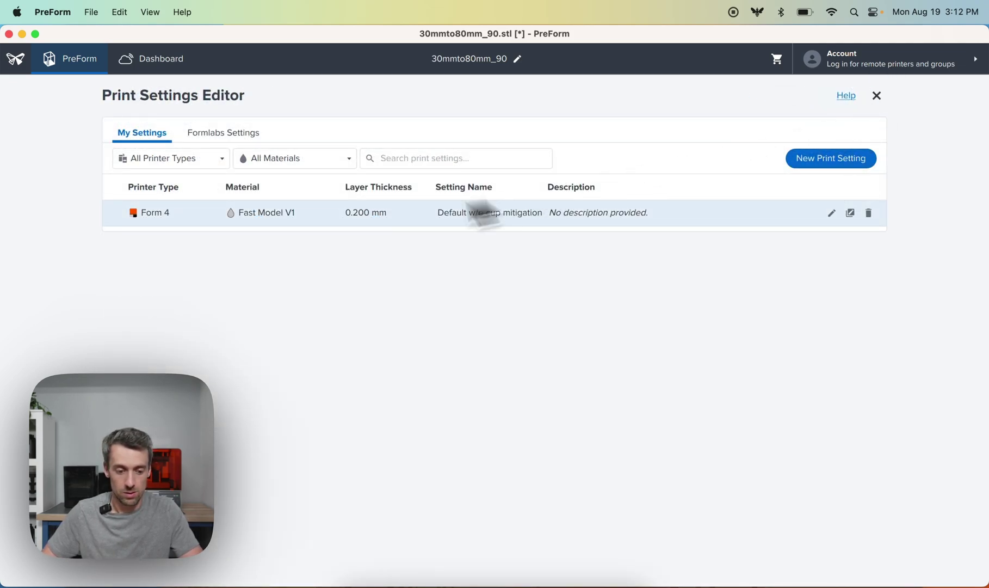
# Step: Close the editor and check the print settings offered for a Fast Model 0.200 mm job
pyautogui.click(877, 96)
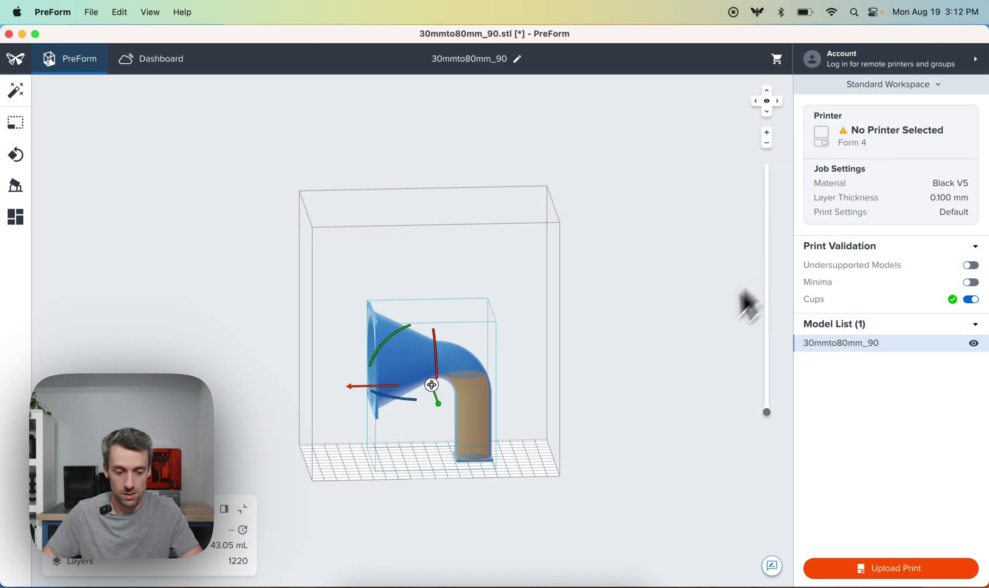
pyautogui.click(915, 193)
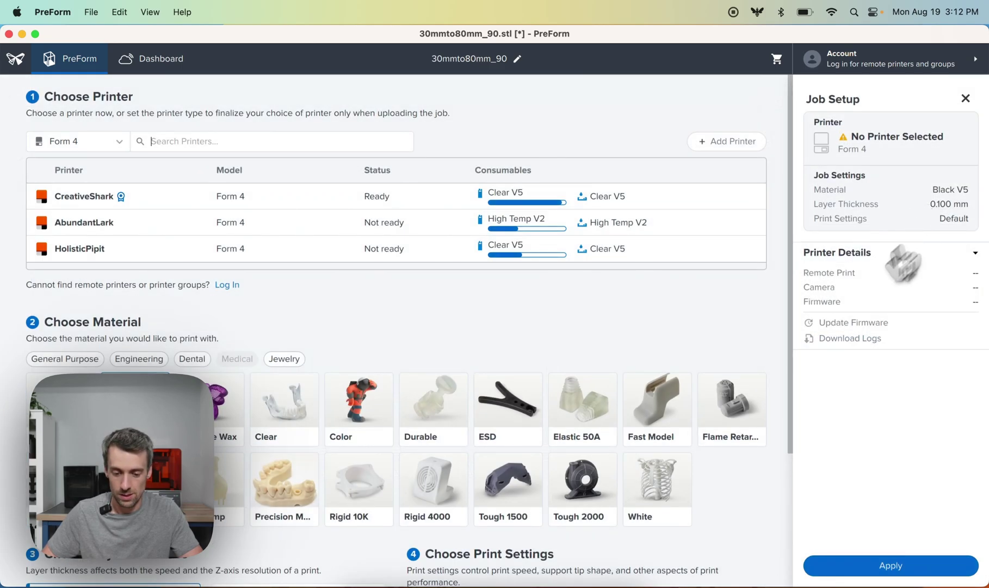
pyautogui.click(626, 403)
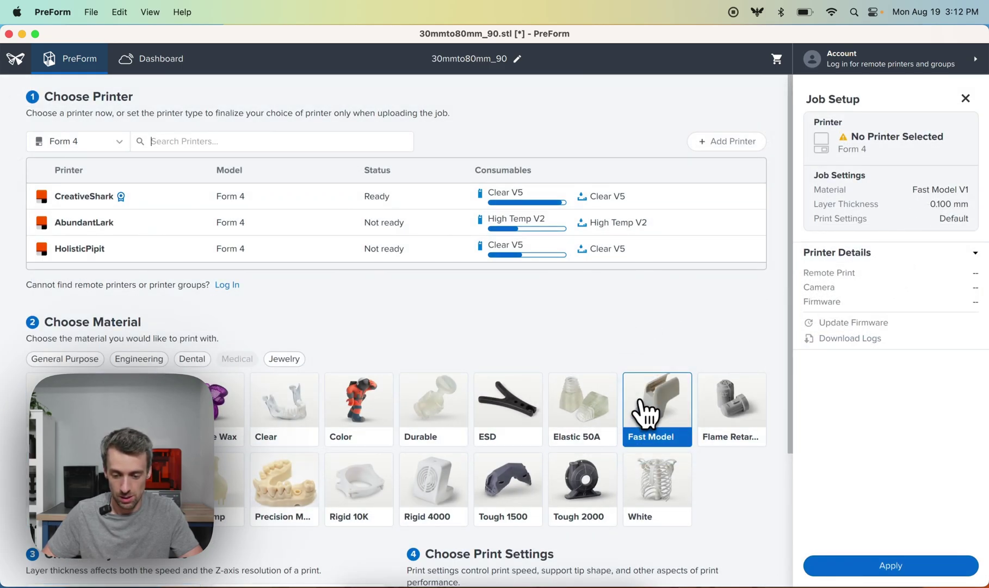
pyautogui.scroll(-5, 680, 471)
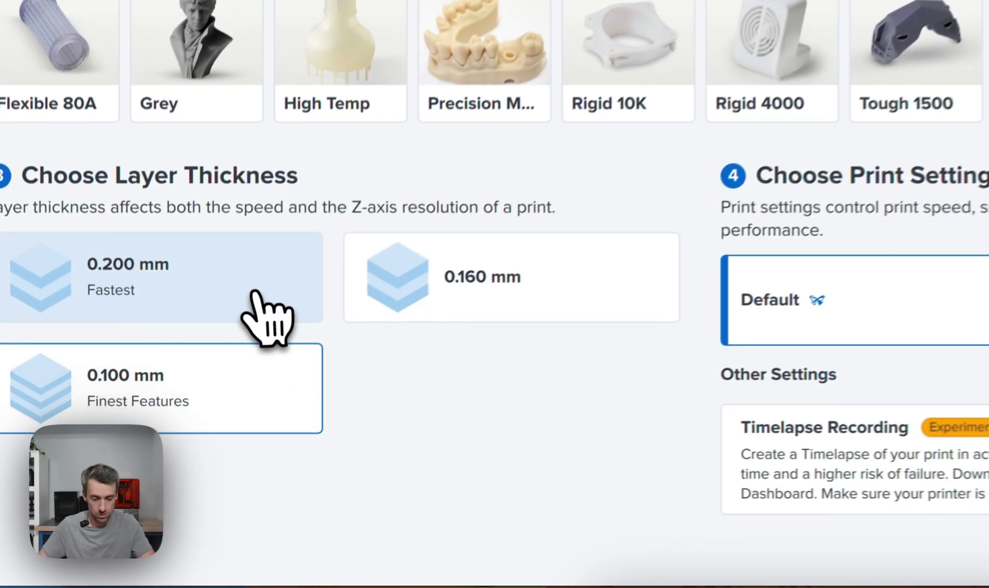
pyautogui.click(166, 430)
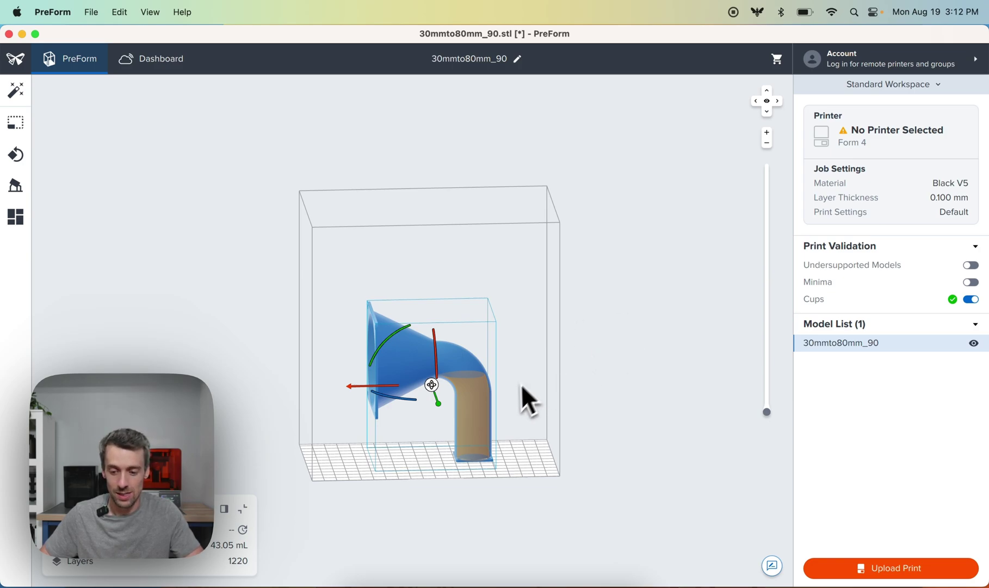
# Step: Select the CreativeShark printer in Job Setup and refresh its camera snapshot
pyautogui.click(898, 207)
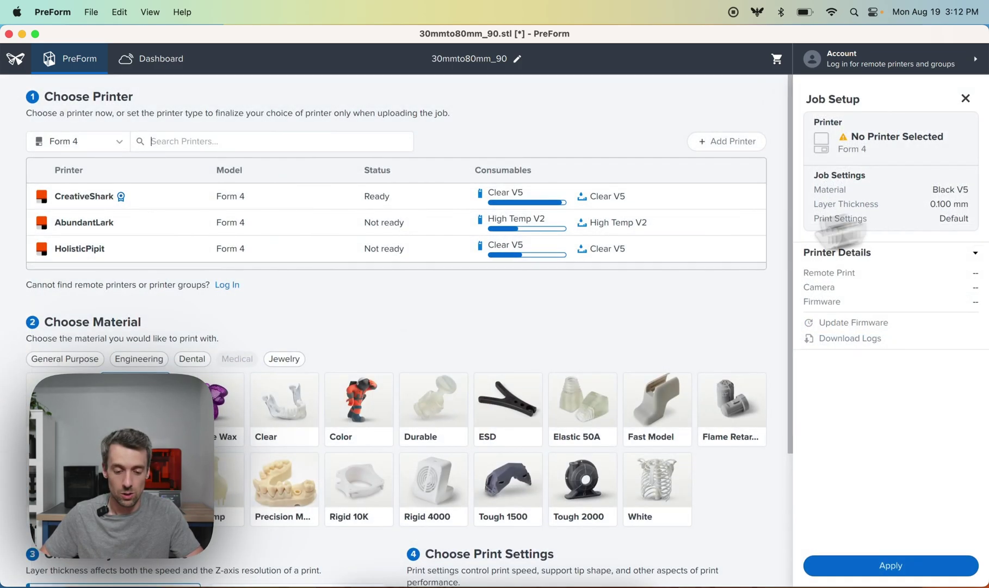
pyautogui.click(141, 202)
pyautogui.scroll(-5, 142, 207)
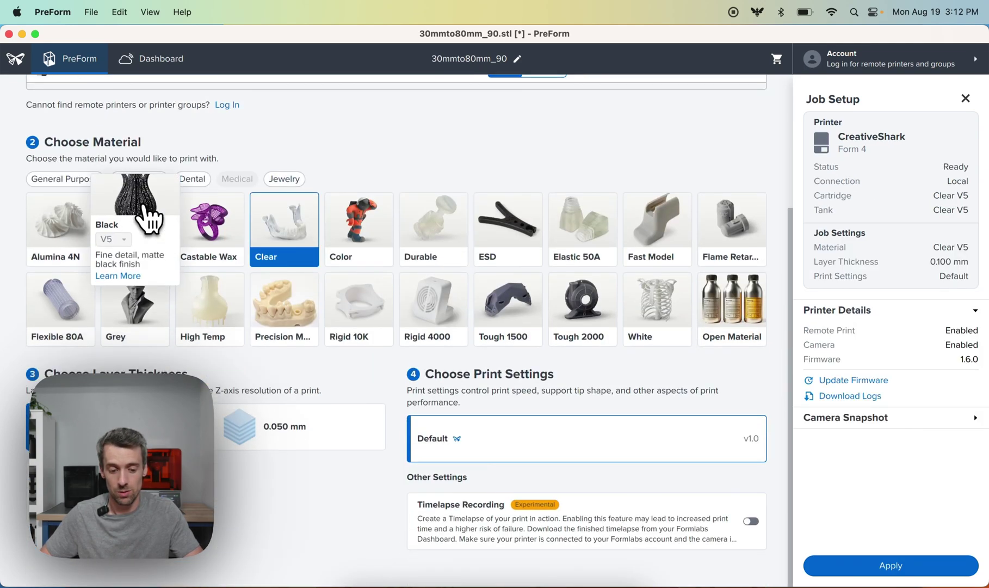
pyautogui.scroll(5, 326, 267)
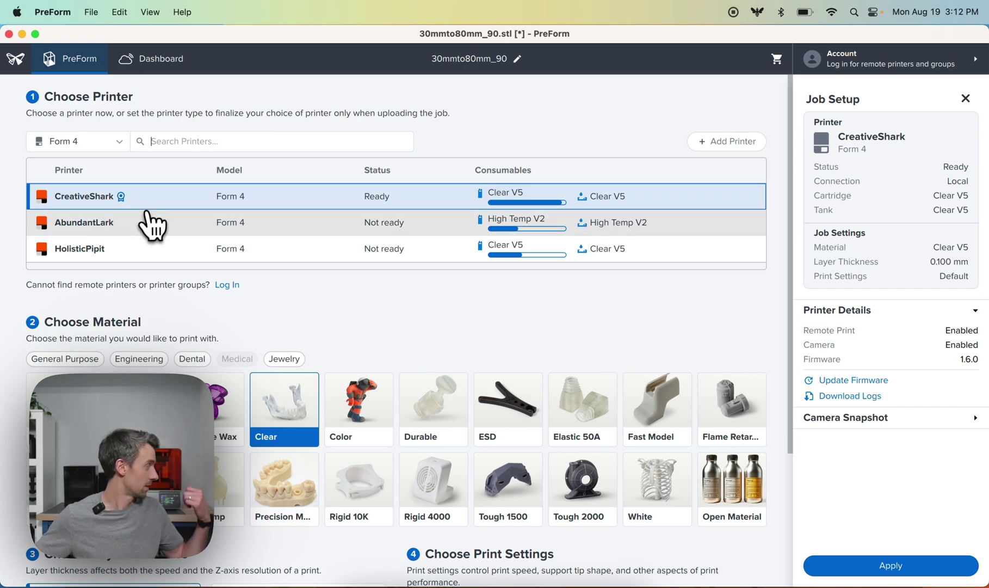
pyautogui.click(893, 420)
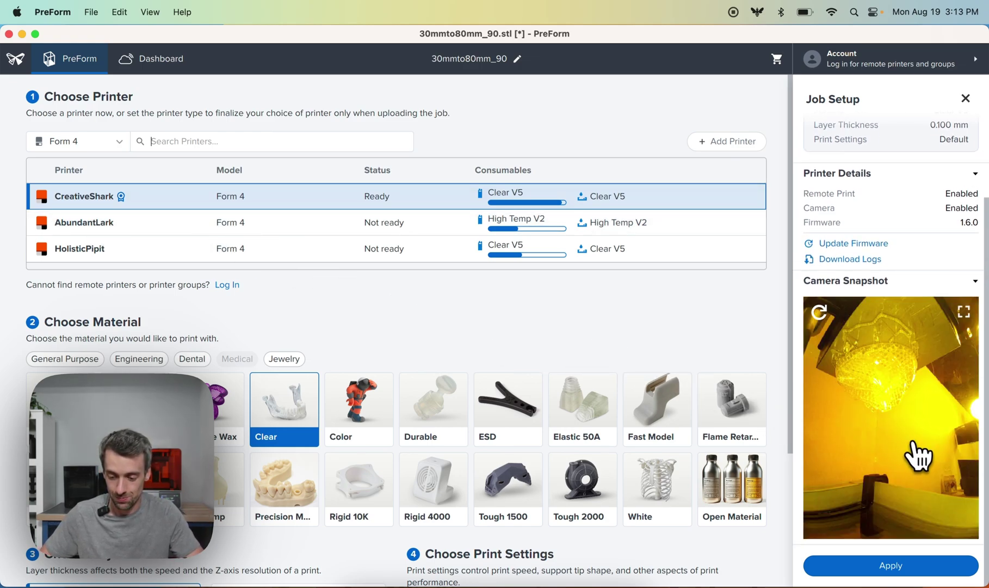
pyautogui.click(818, 315)
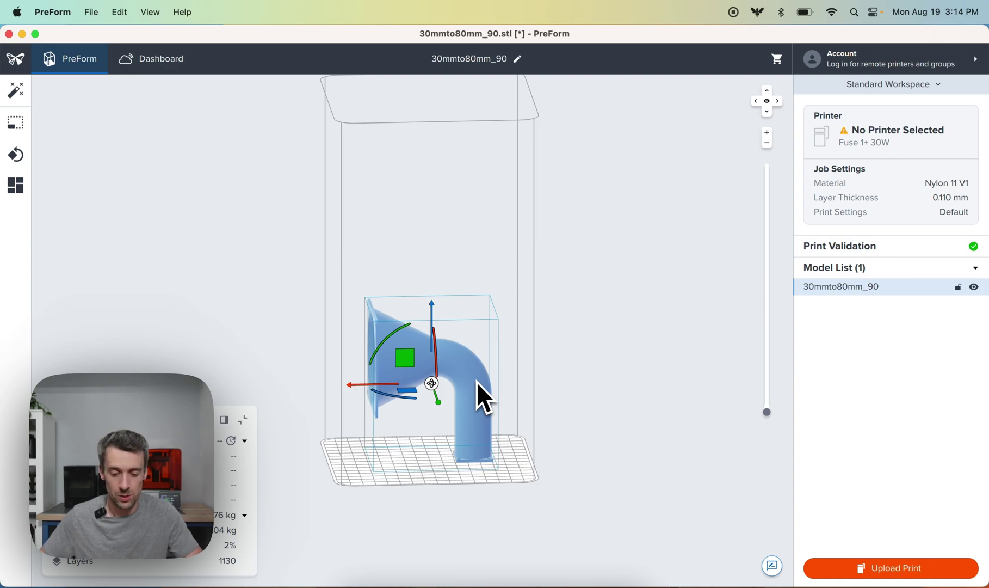
# Step: Open Model Properties for the 30mmto80mm_90 model from its right-click menu
pyautogui.rightClick(470, 377)
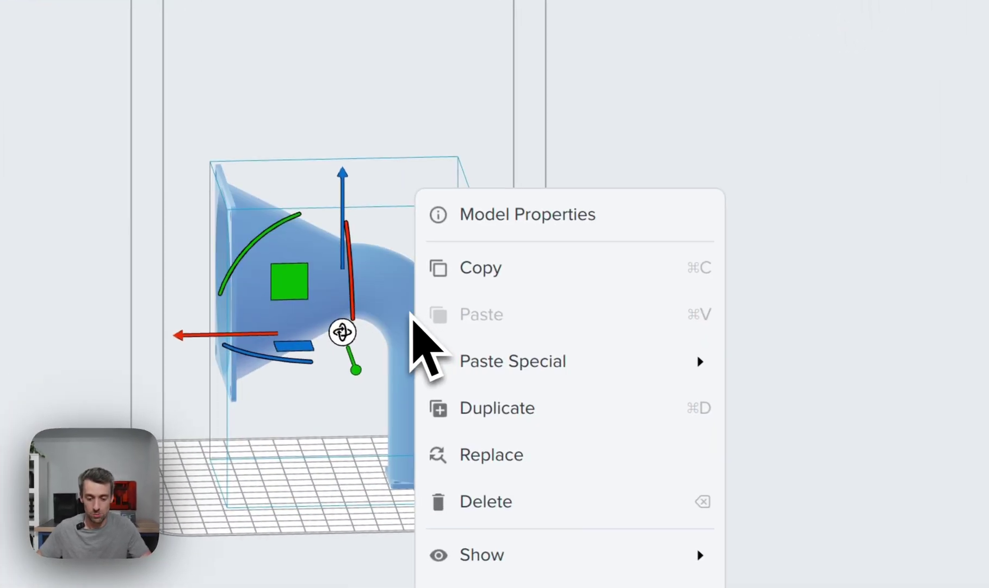
pyautogui.click(540, 218)
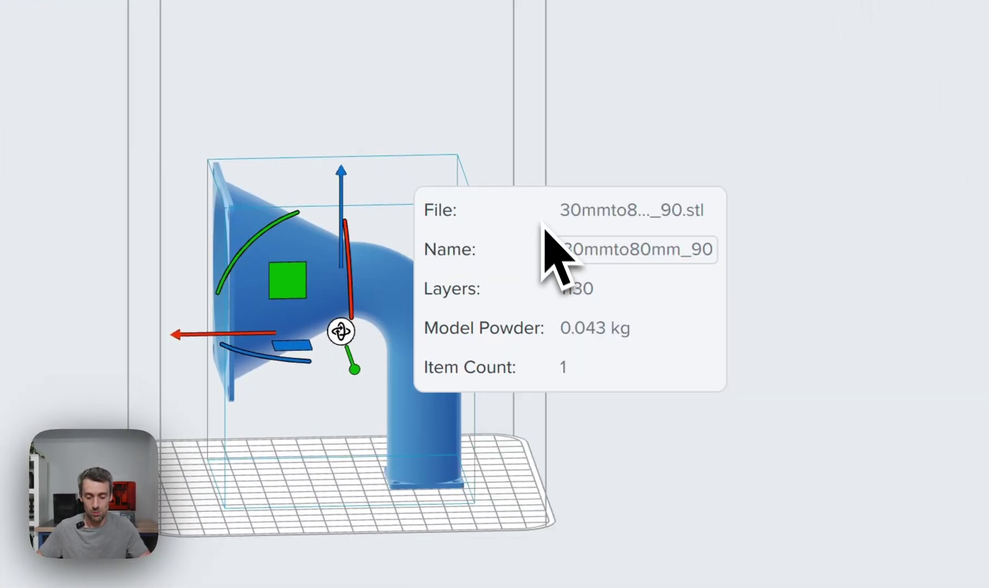